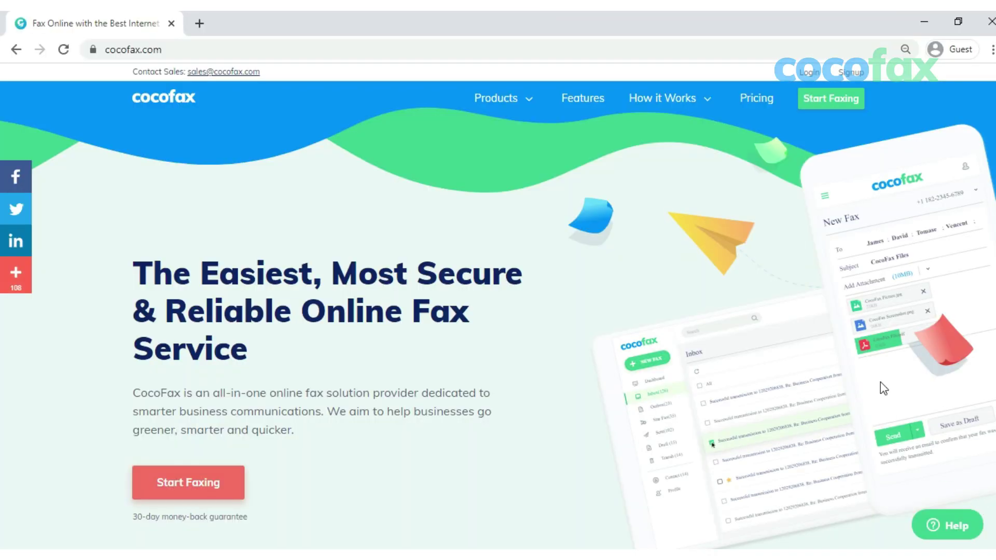
- Choose a United States fax number with area code Abilene 325 and continue to account information
{"action": "left_click", "coordinate": [827, 108]}
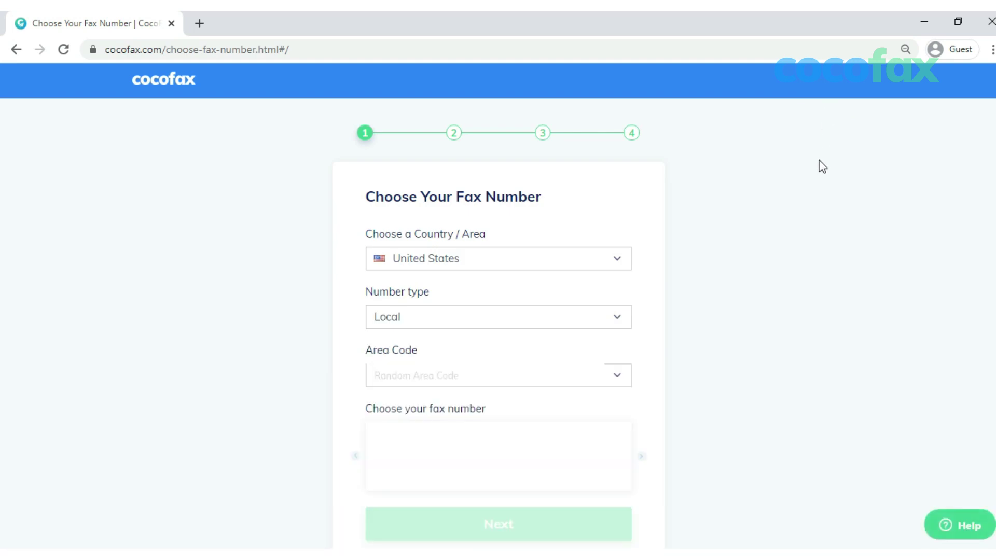
{"action": "scroll", "coordinate": [726, 197], "scroll_direction": "down", "scroll_amount": 1}
{"action": "left_click", "coordinate": [589, 229]}
{"action": "left_click", "coordinate": [562, 342]}
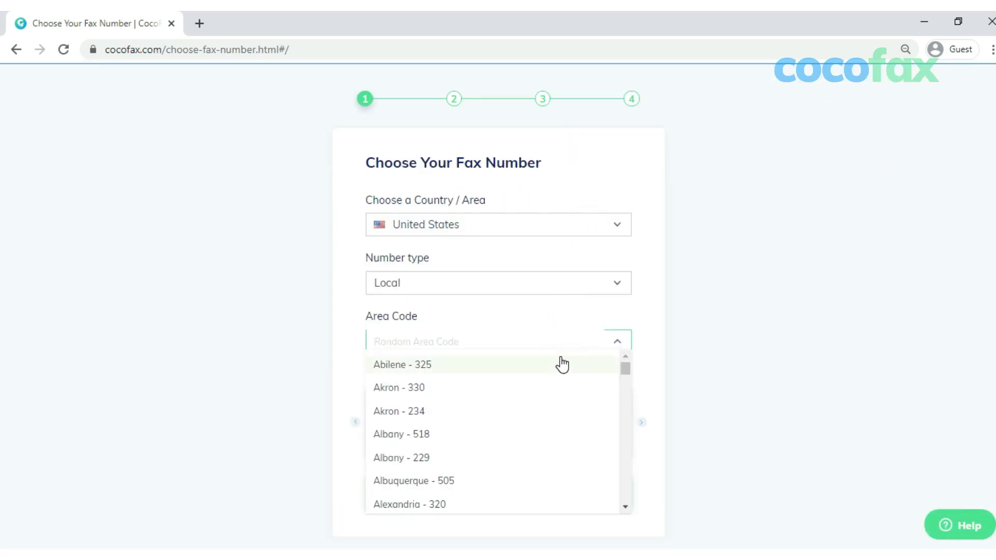
{"action": "left_click", "coordinate": [562, 365]}
{"action": "left_click", "coordinate": [523, 484]}
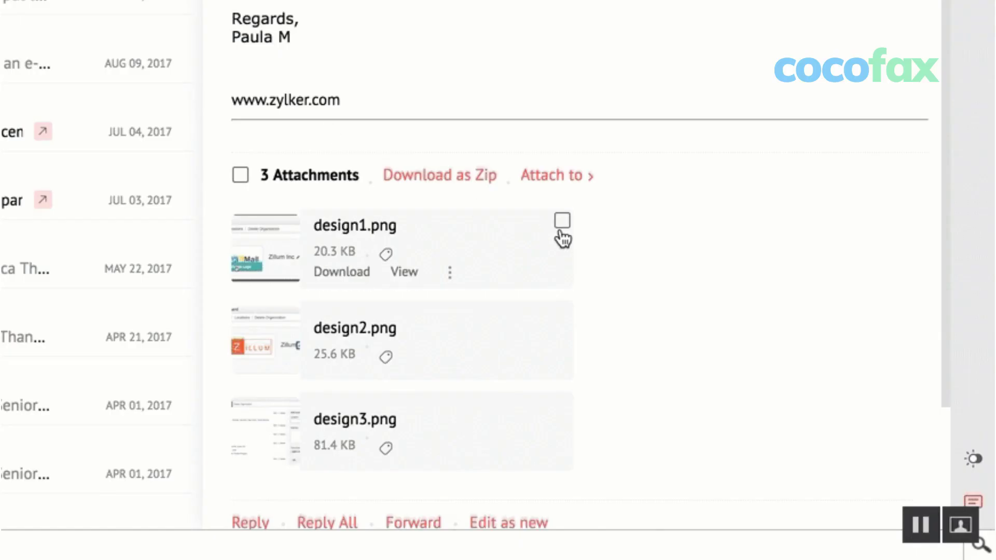
- Tick the design1.png and design2.png attachment cards together
{"action": "left_click", "coordinate": [561, 222]}
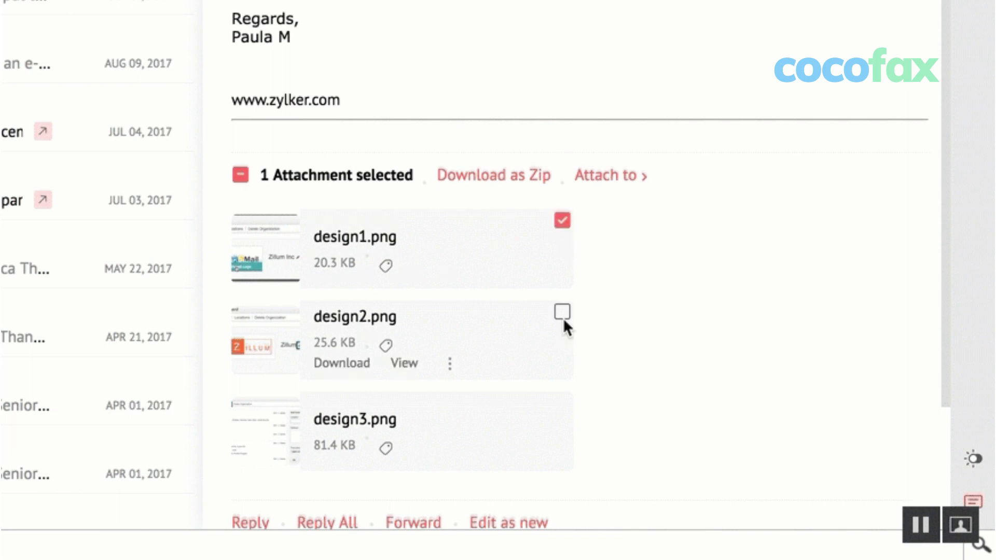
{"action": "left_click", "coordinate": [562, 313]}
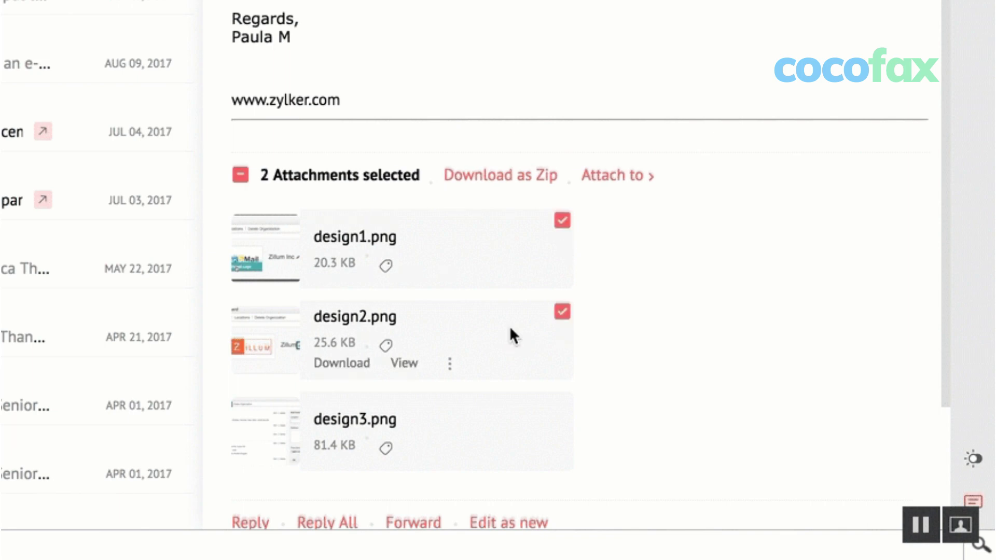